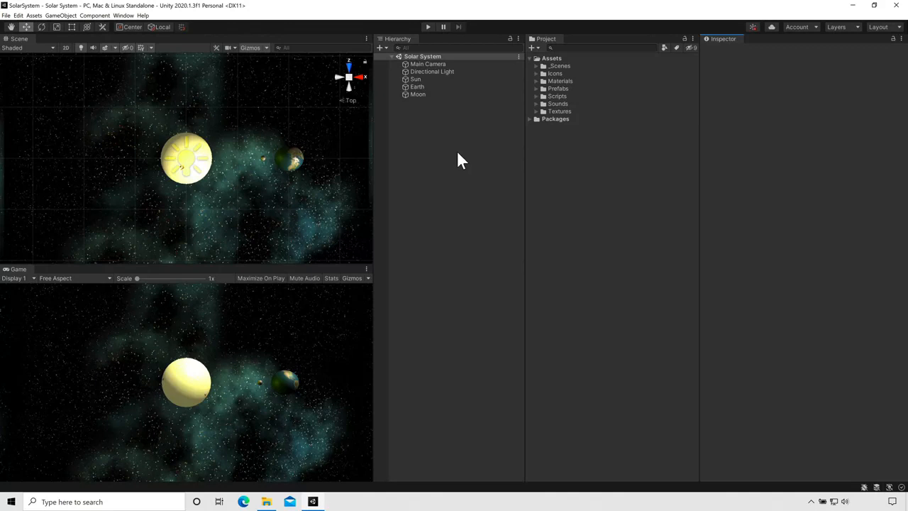
# Attach the RotateAround script from the Scripts folder to the Sun object
pyautogui.click(416, 80)
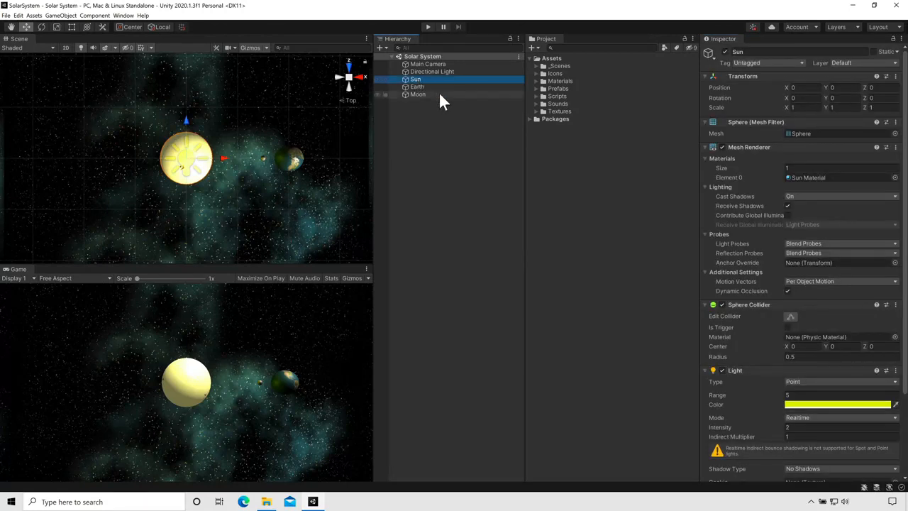
pyautogui.click(537, 97)
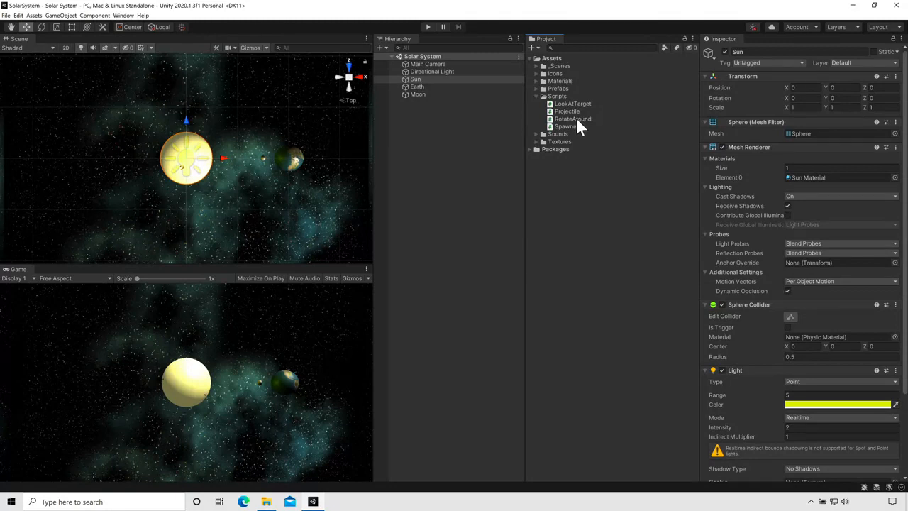
pyautogui.moveTo(576, 117); pyautogui.dragTo(418, 81)
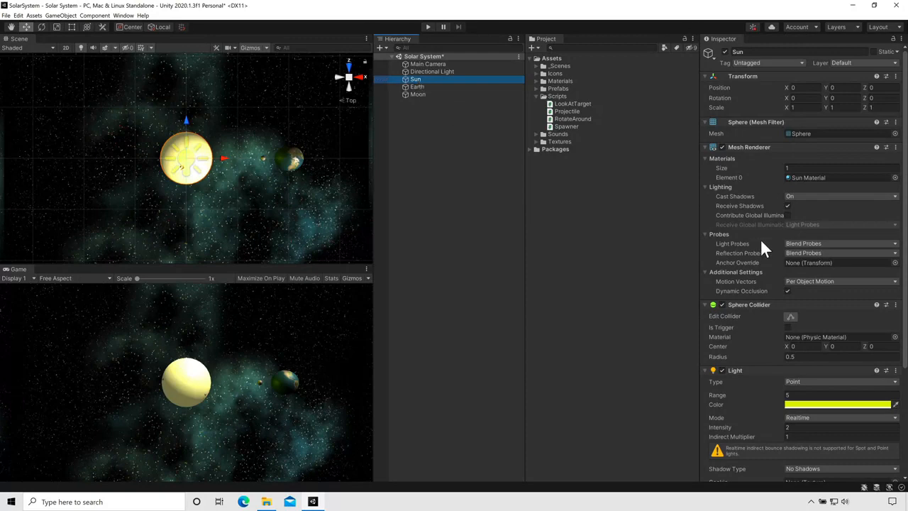
# Set the Sun's Rotate Around target to Sun and speed to 30, and play-test the scene
pyautogui.scroll(-5, 762, 231)
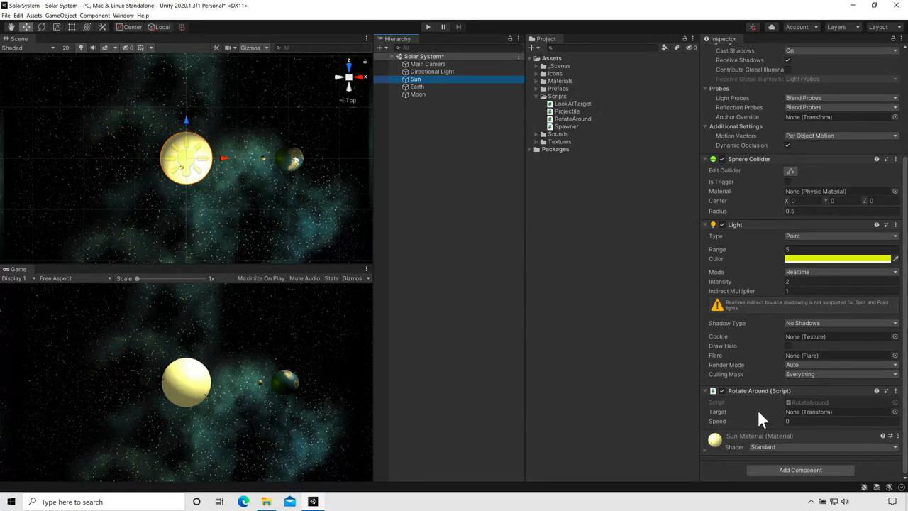
pyautogui.moveTo(767, 419)
pyautogui.click(895, 412)
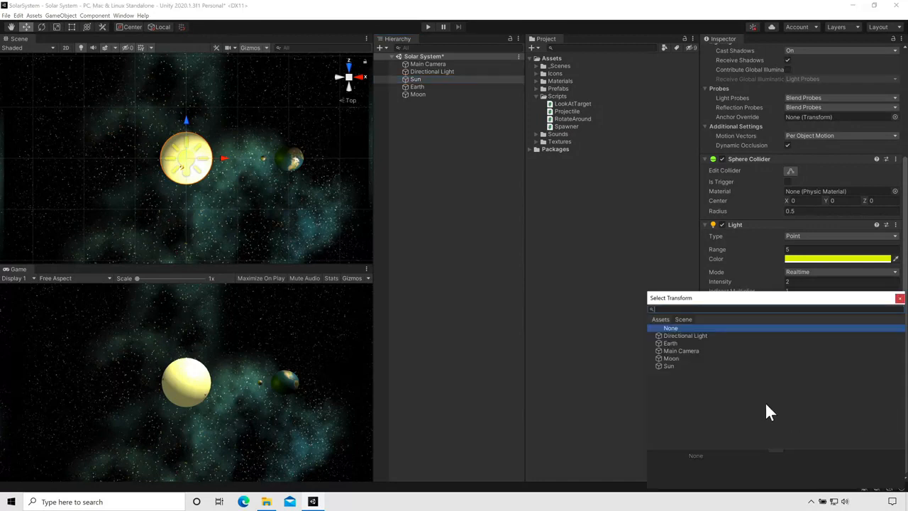
pyautogui.click(670, 366)
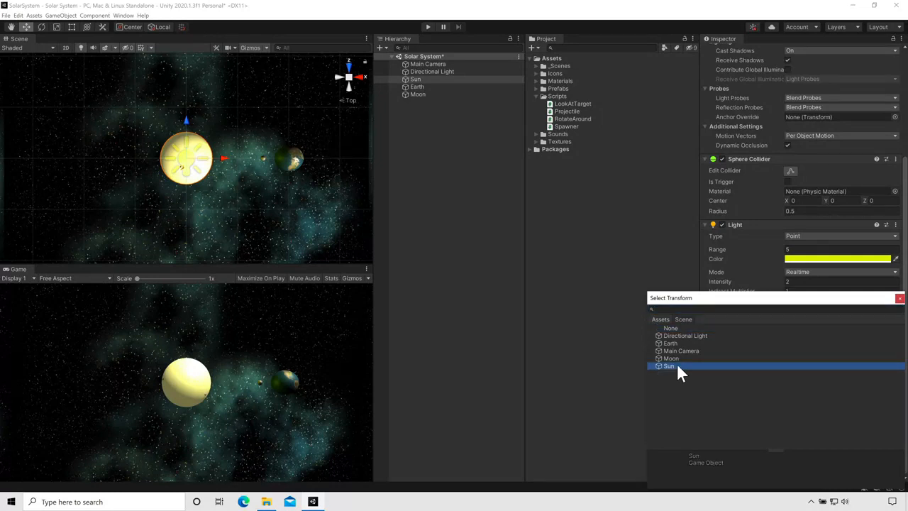
pyautogui.click(899, 298)
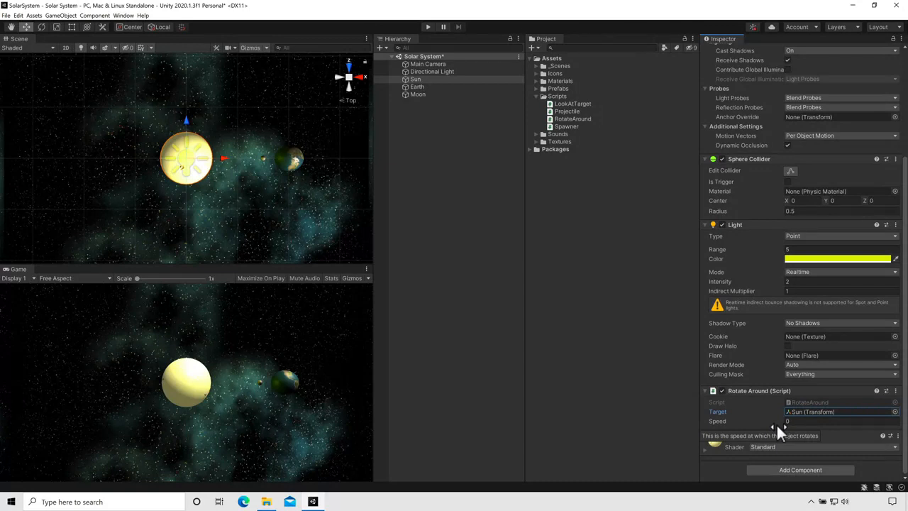
pyautogui.click(808, 423)
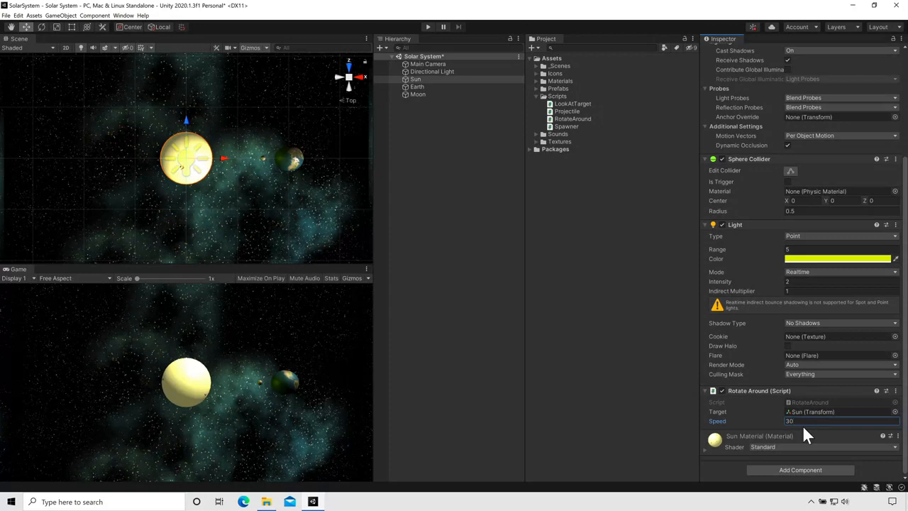
pyautogui.click(429, 28)
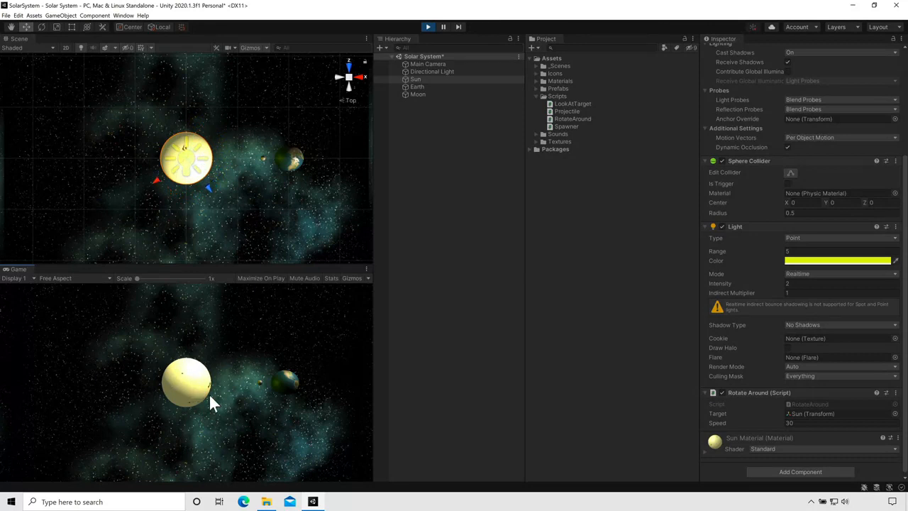
pyautogui.click(428, 28)
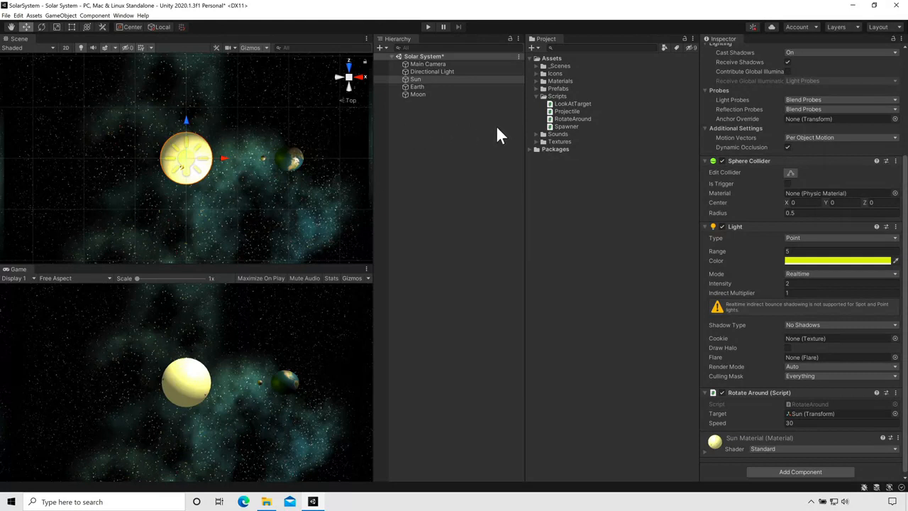
# Select the RotateAround script and set the external script editor to Visual Studio Community 2019 [16.7.2] in the preferences
pyautogui.click(568, 119)
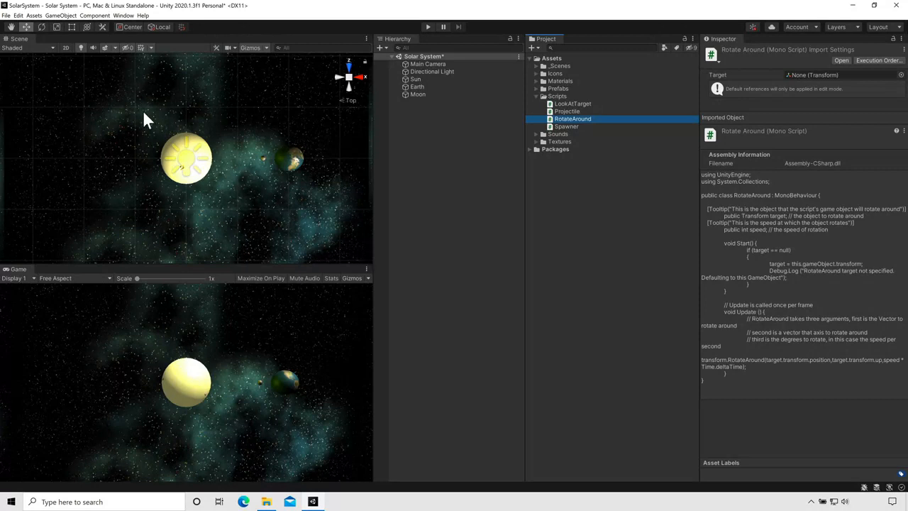
pyautogui.click(18, 16)
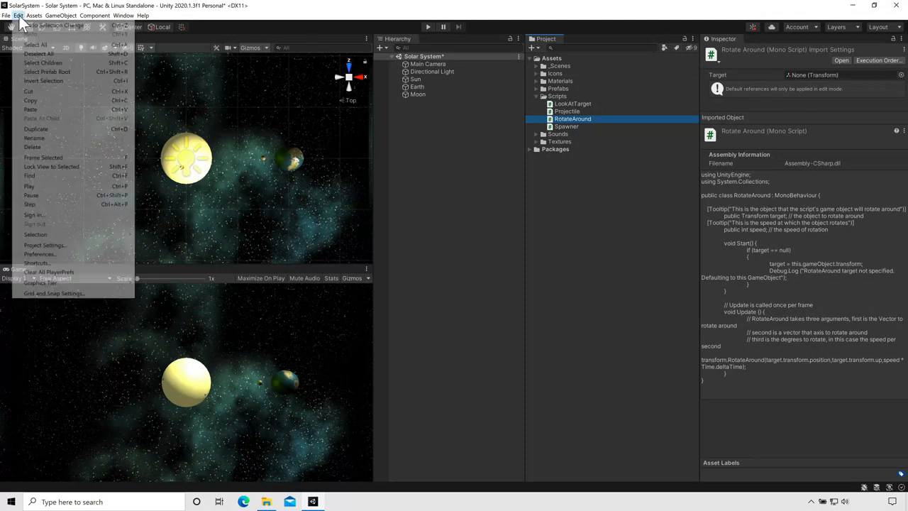
pyautogui.click(78, 254)
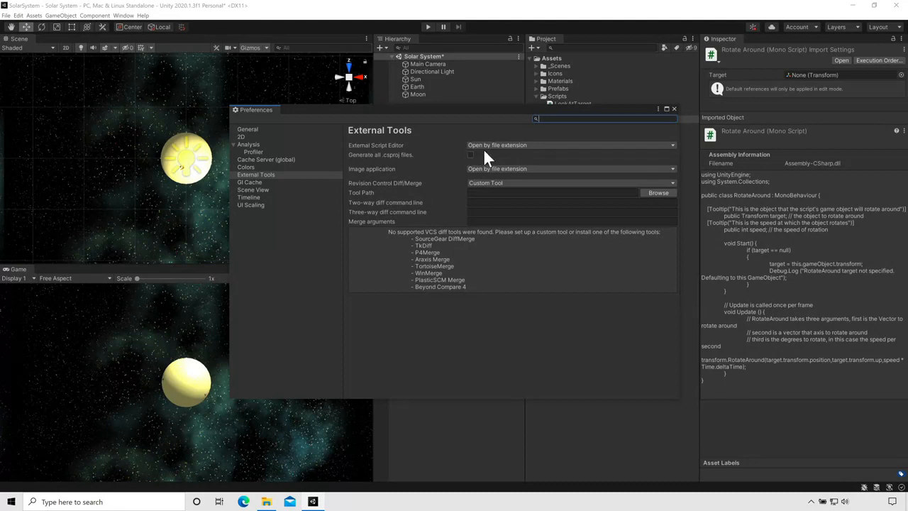
pyautogui.click(545, 146)
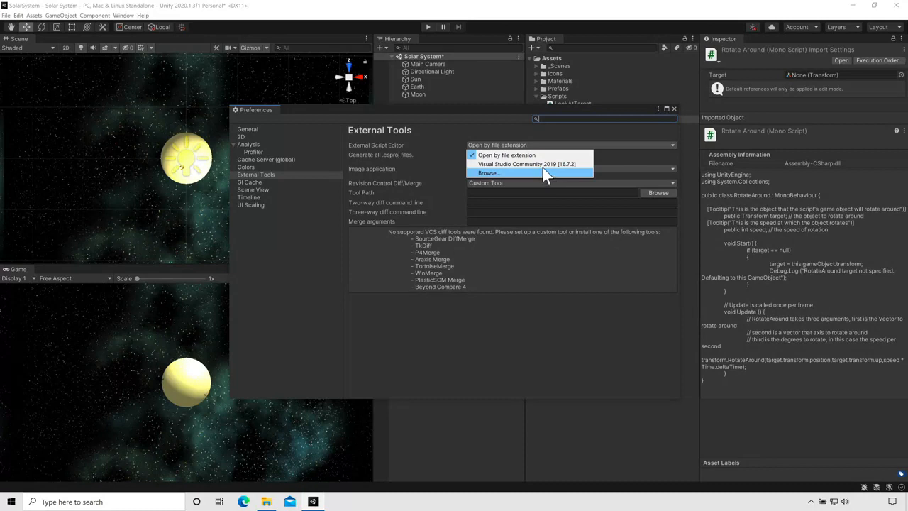
pyautogui.click(540, 164)
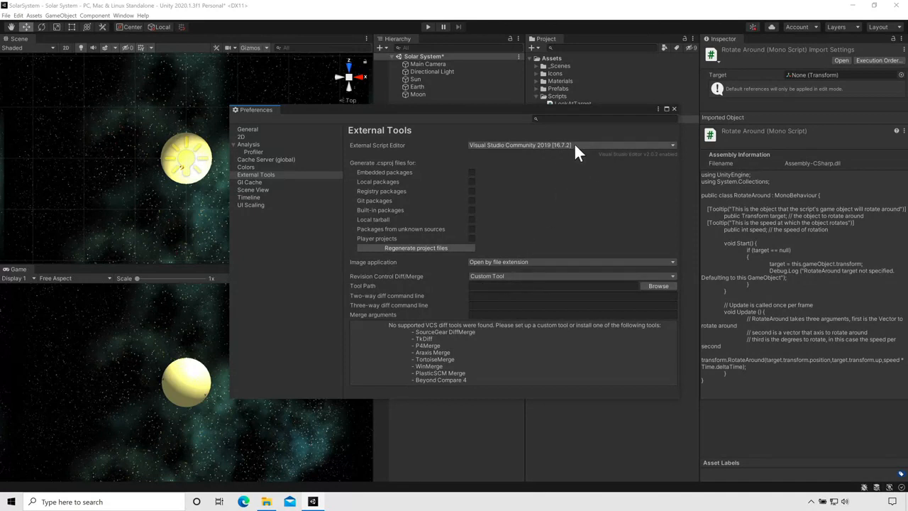
pyautogui.click(674, 109)
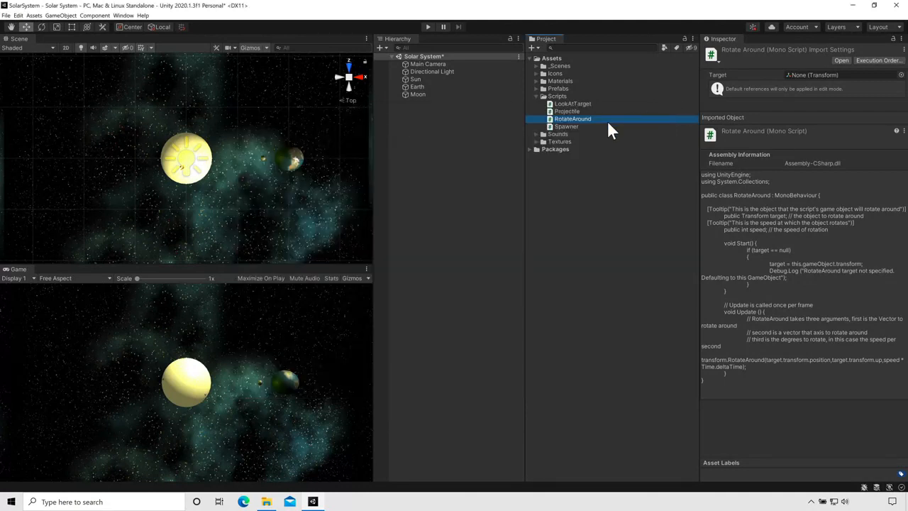
# Open the RotateAround script in Visual Studio to review its code, and close the editor to return to Unity
pyautogui.doubleClick(561, 117)
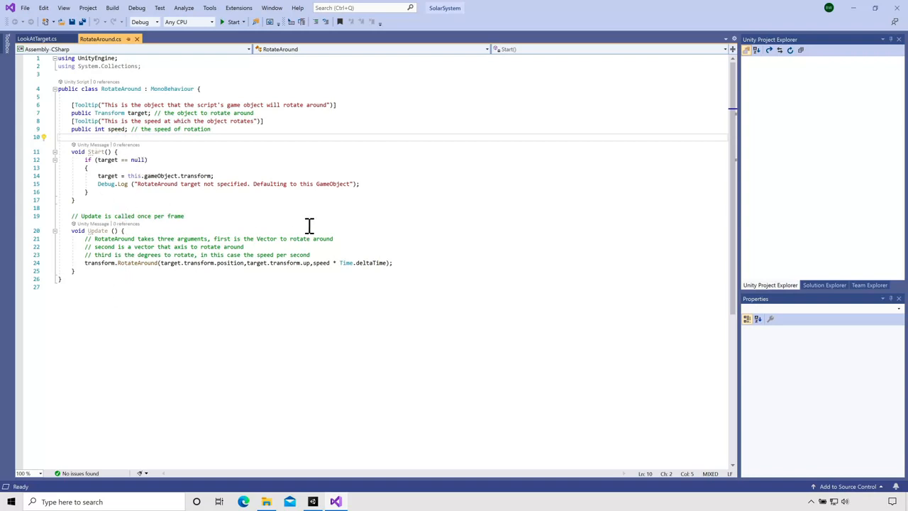
pyautogui.click(898, 10)
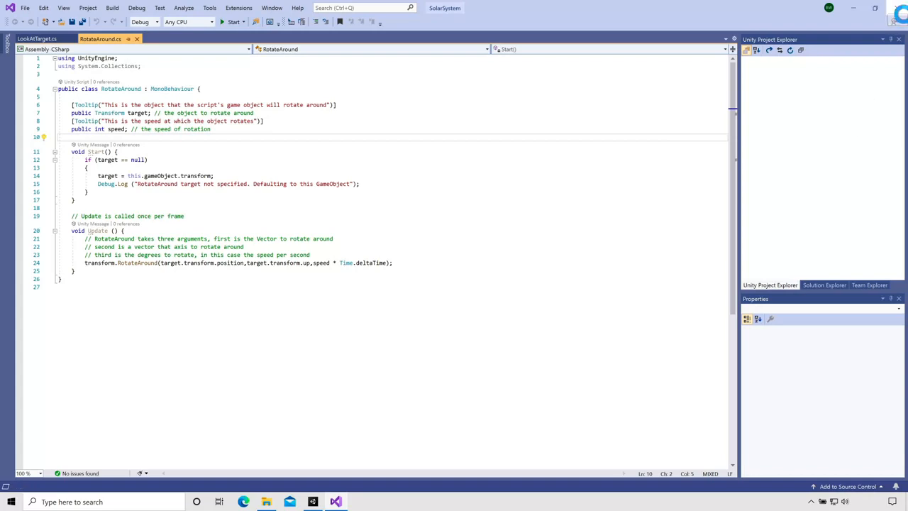
pyautogui.click(479, 170)
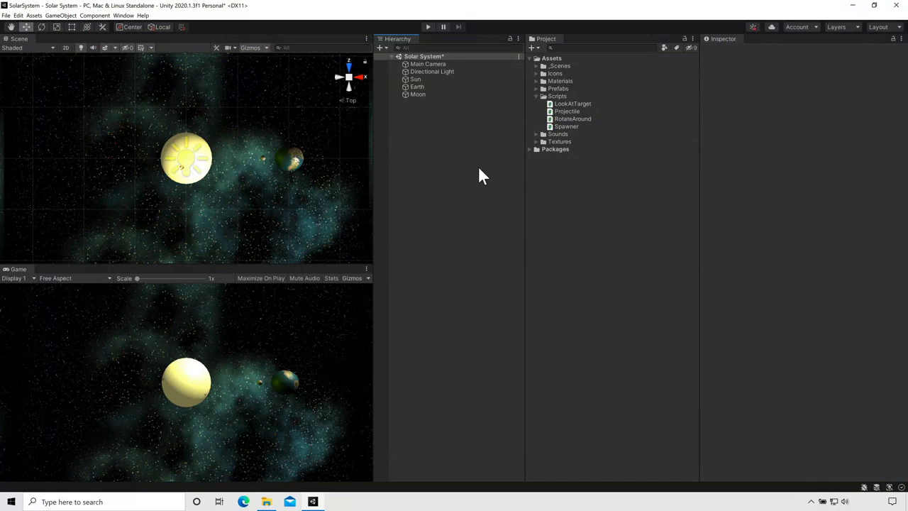
# Add the Rotate Around script as a new component on the Earth object
pyautogui.click(416, 87)
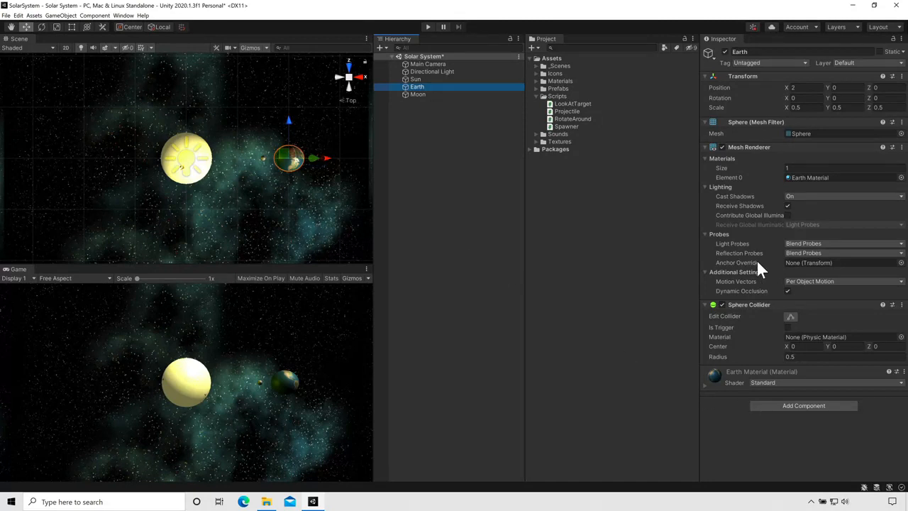
pyautogui.click(771, 411)
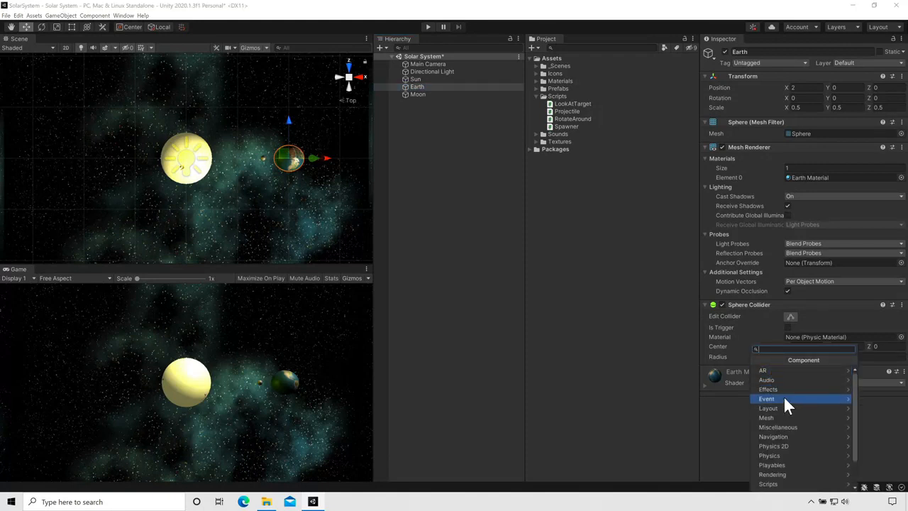
pyautogui.click(786, 486)
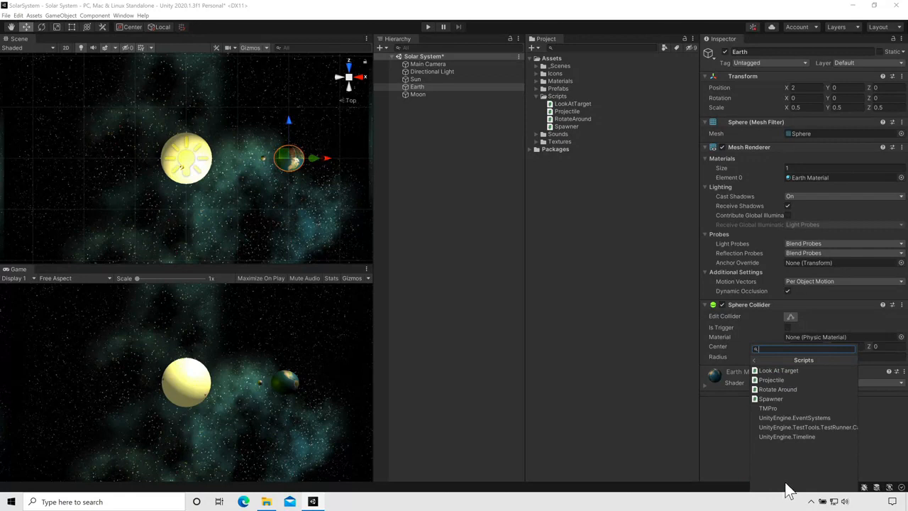
pyautogui.click(779, 389)
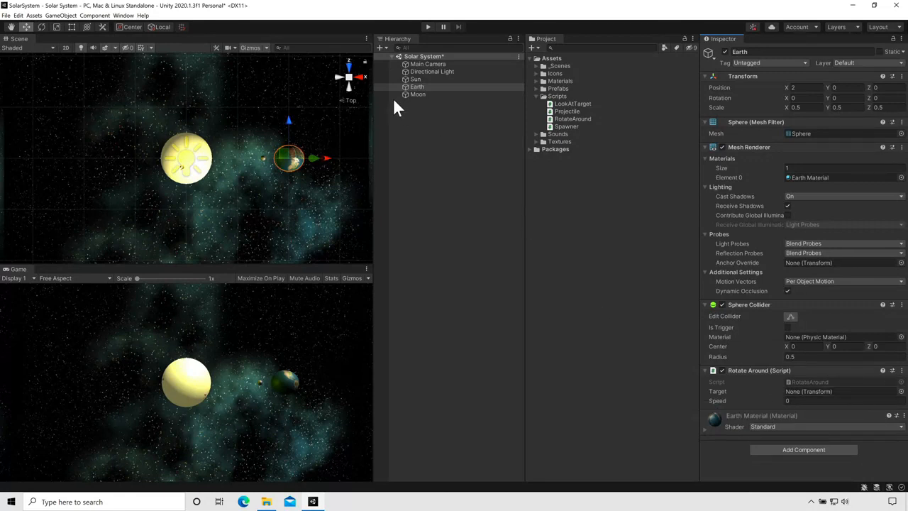
# Set the Earth's Rotate Around target to Earth and speed to 15, and play-test the scene
pyautogui.moveTo(418, 94); pyautogui.dragTo(797, 392)
pyautogui.click(427, 27)
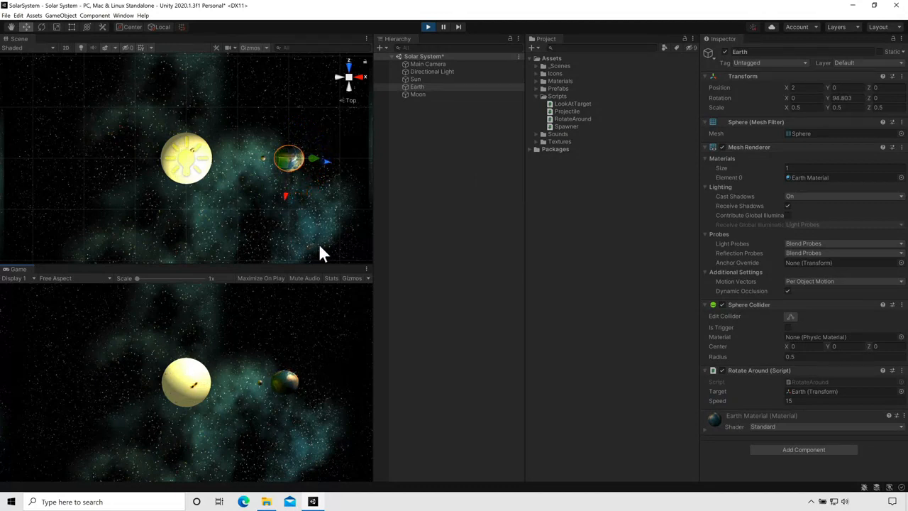
pyautogui.click(428, 27)
# Copy the Earth's Rotate Around component and paste it as a new component on the Moon
pyautogui.click(424, 95)
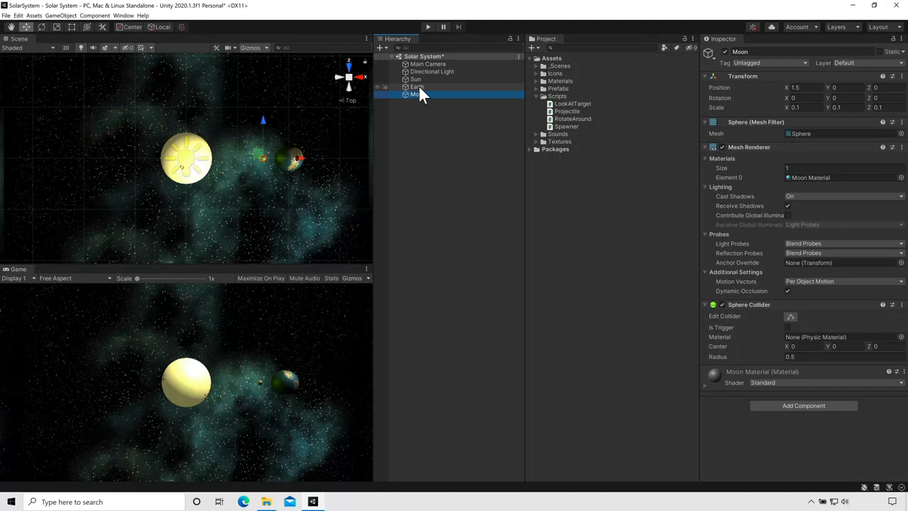
pyautogui.click(419, 87)
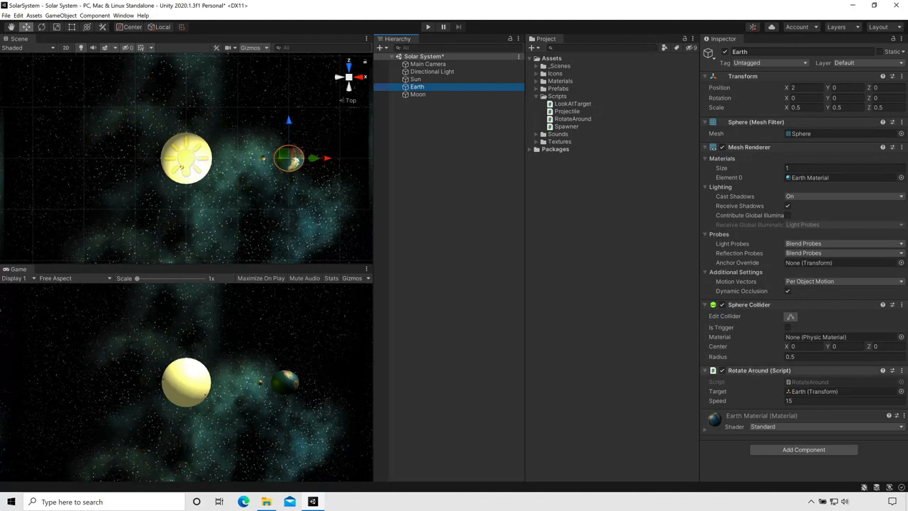
pyautogui.click(901, 372)
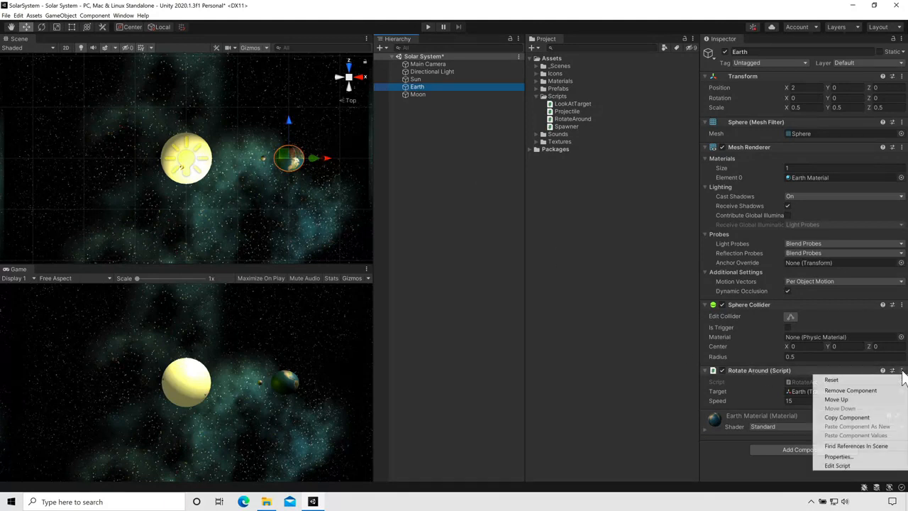
pyautogui.click(878, 419)
pyautogui.click(426, 94)
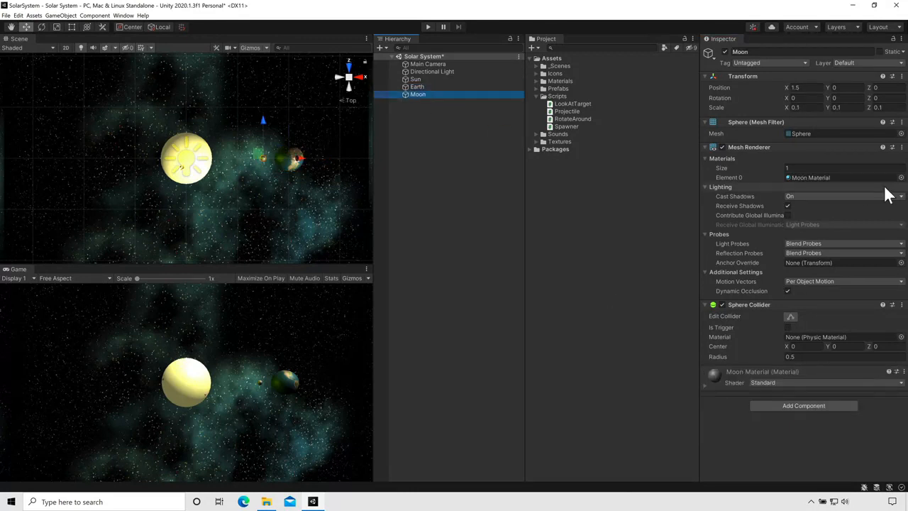
pyautogui.click(902, 76)
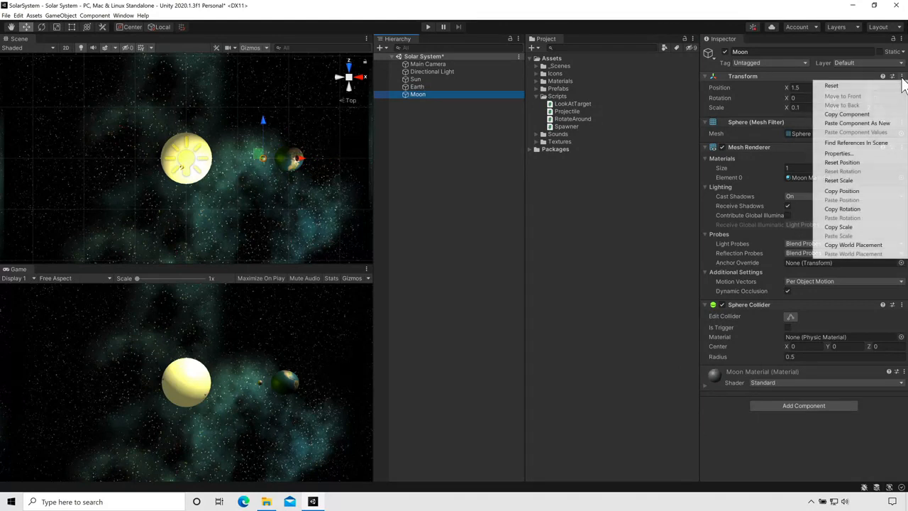
pyautogui.click(879, 124)
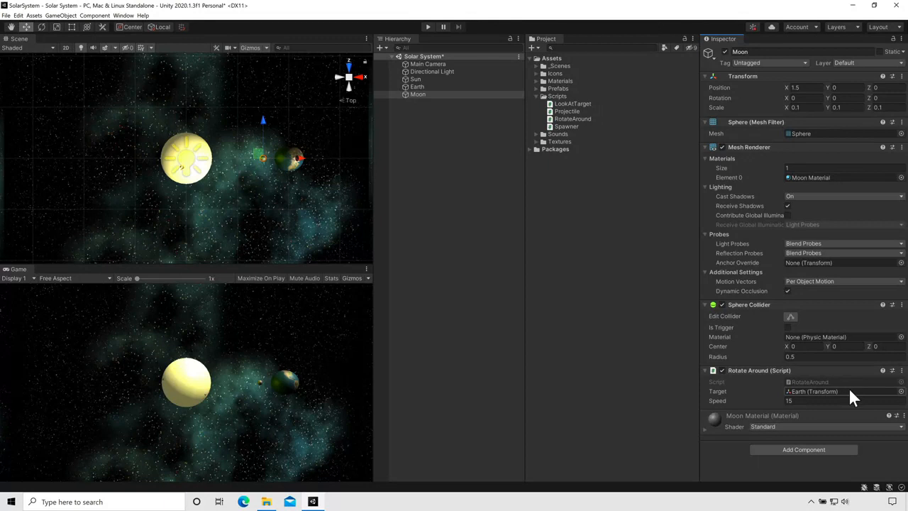
# Set the Moon's Rotate Around target to Moon and speed to 60, and start a play-test of the scene
pyautogui.click(900, 392)
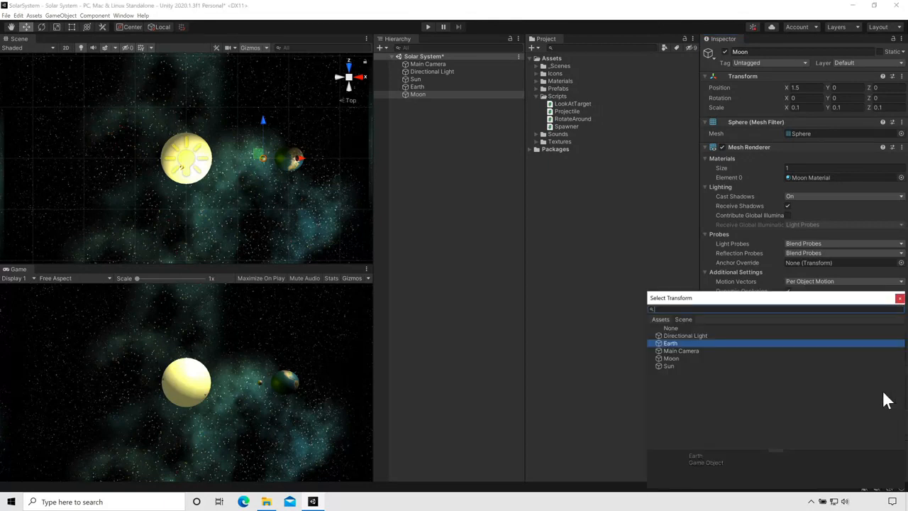
pyautogui.click(669, 359)
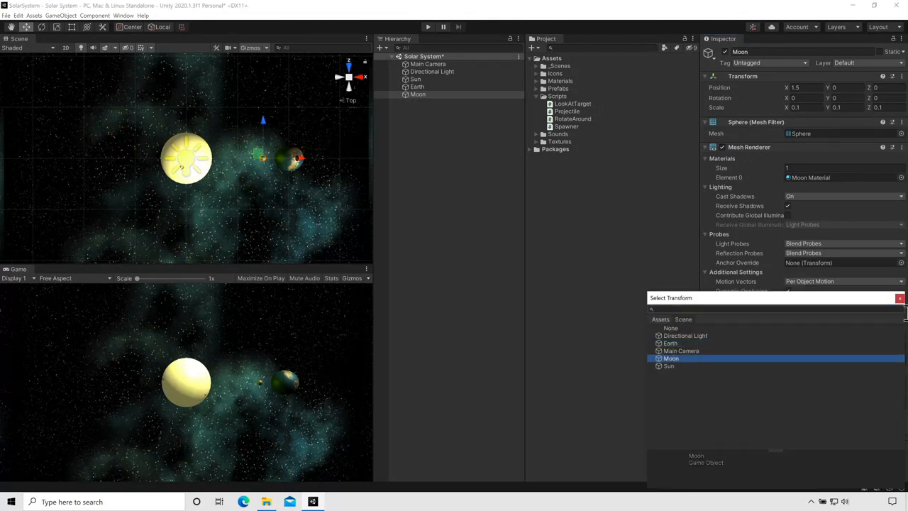
pyautogui.click(900, 298)
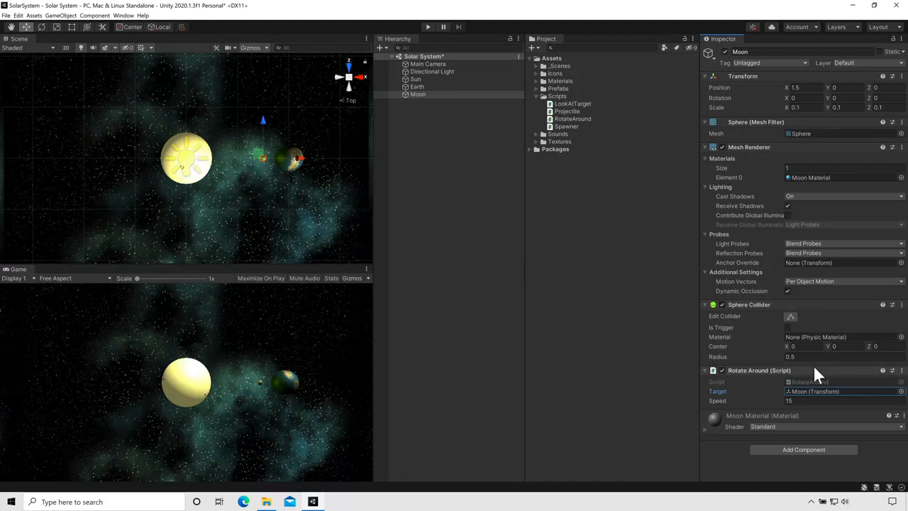
pyautogui.click(799, 402)
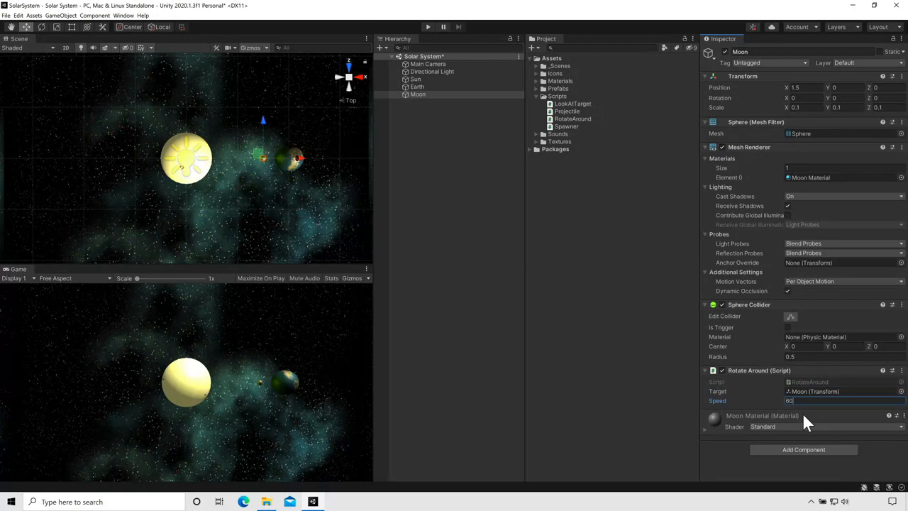
pyautogui.click(428, 27)
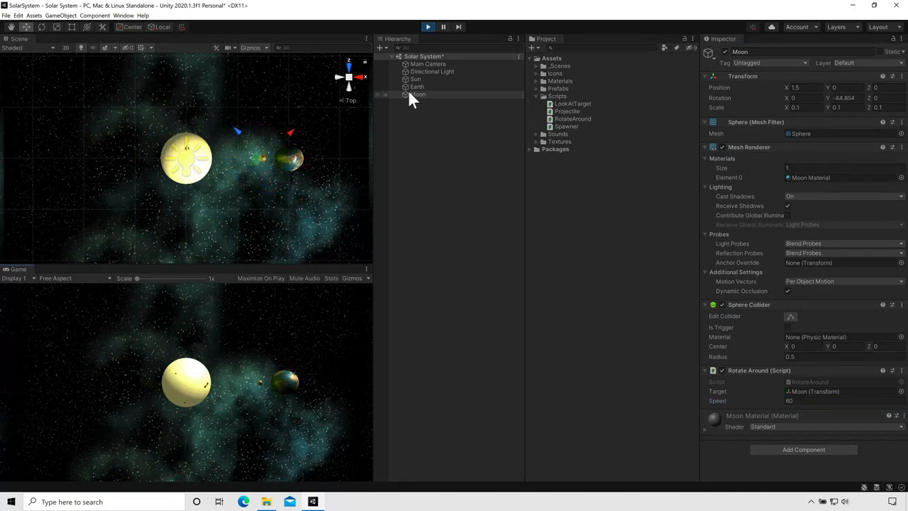
# Stop the running play-test, make Earth a child of Sun, and play-test the scene again
pyautogui.click(427, 28)
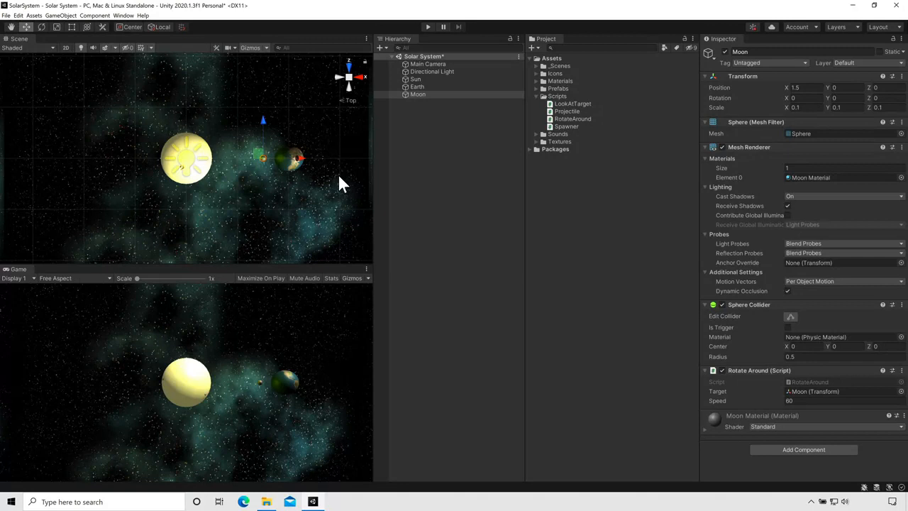
pyautogui.click(416, 87)
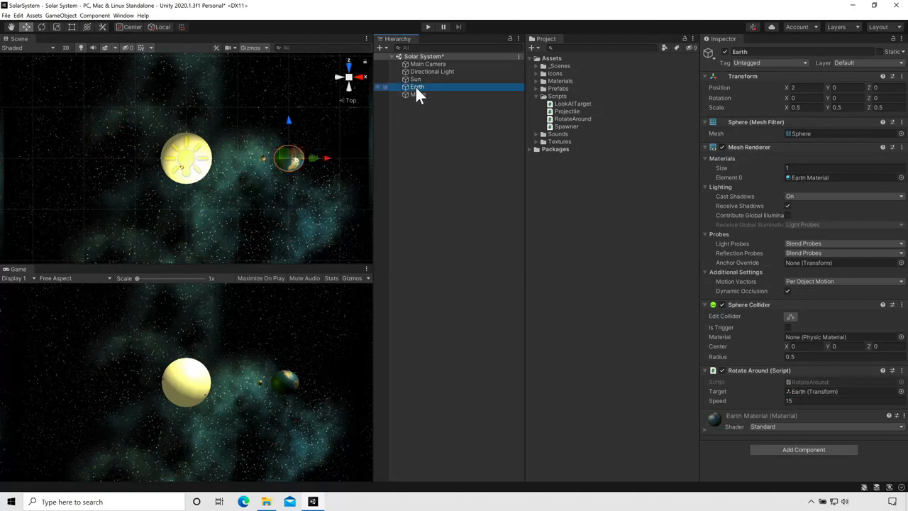
pyautogui.moveTo(415, 88); pyautogui.dragTo(413, 79)
pyautogui.click(428, 27)
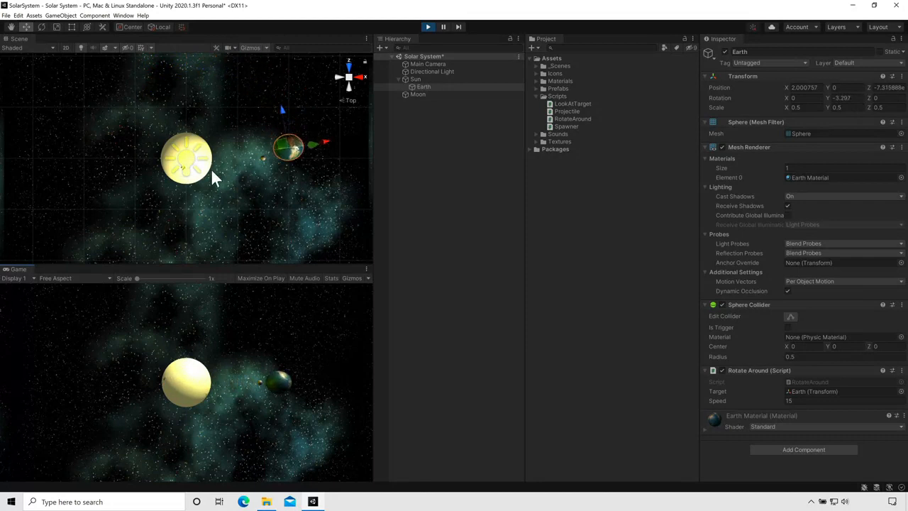
pyautogui.click(427, 26)
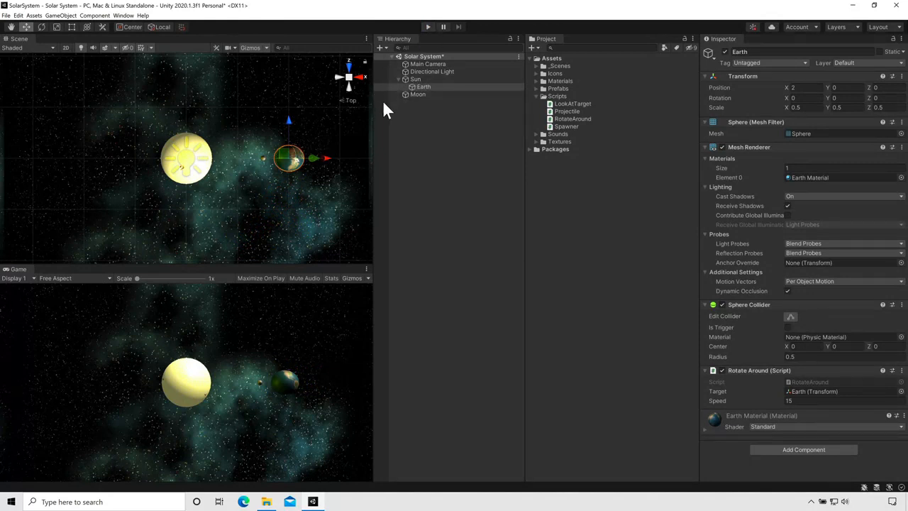
# Play-test the scene with Moon parented under Earth, and return both Earth and Moon to the scene's root level
pyautogui.click(412, 94)
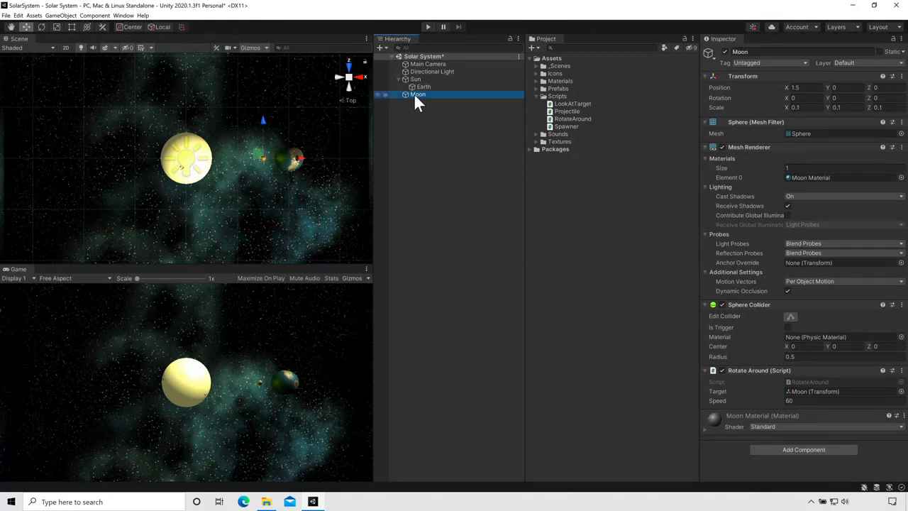
pyautogui.moveTo(413, 93); pyautogui.dragTo(423, 87)
pyautogui.click(424, 87)
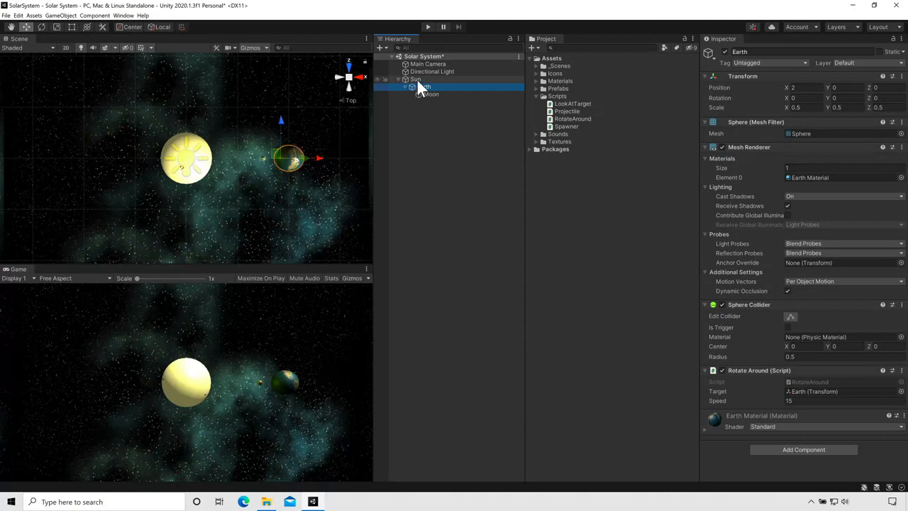
pyautogui.click(427, 27)
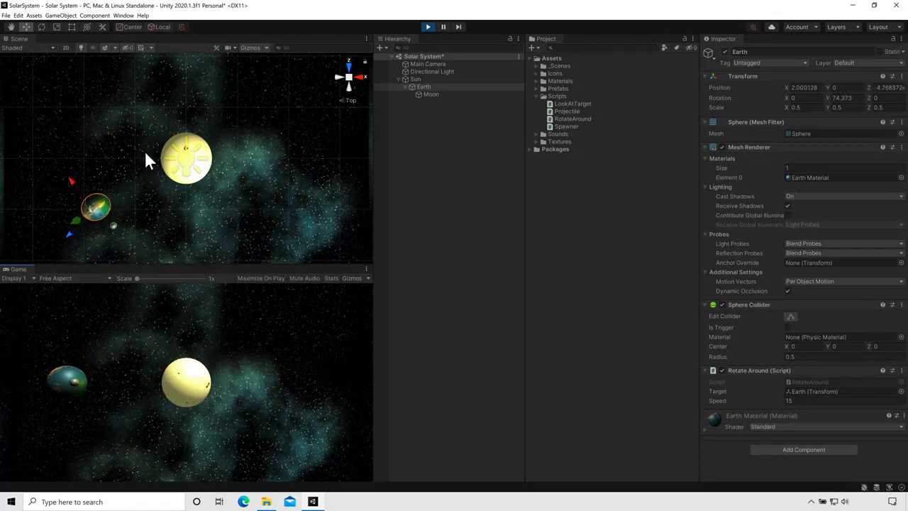
pyautogui.click(428, 27)
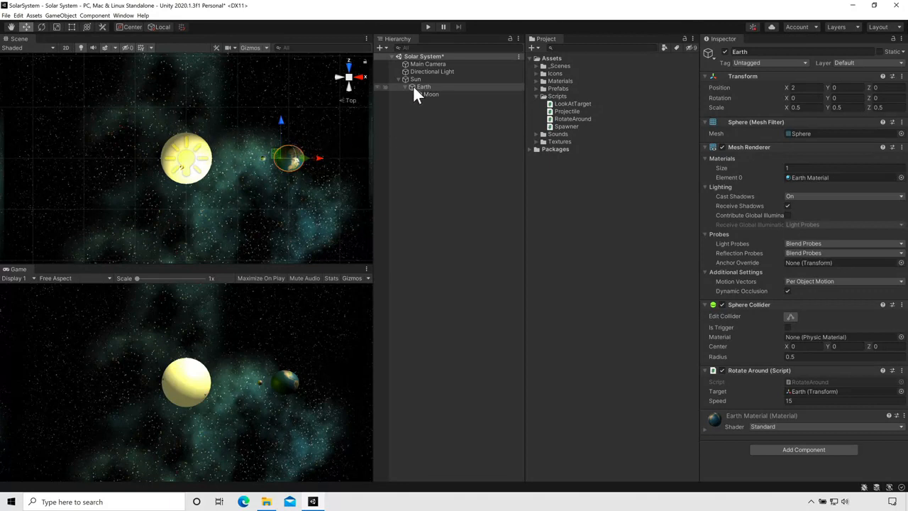
pyautogui.moveTo(413, 89); pyautogui.dragTo(434, 126)
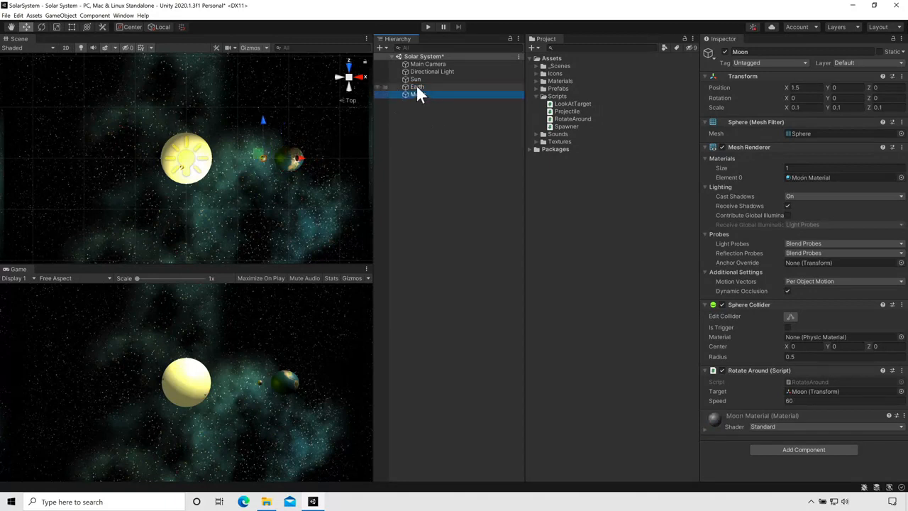
# Add a second Rotate Around script component to the Earth object
pyautogui.click(417, 87)
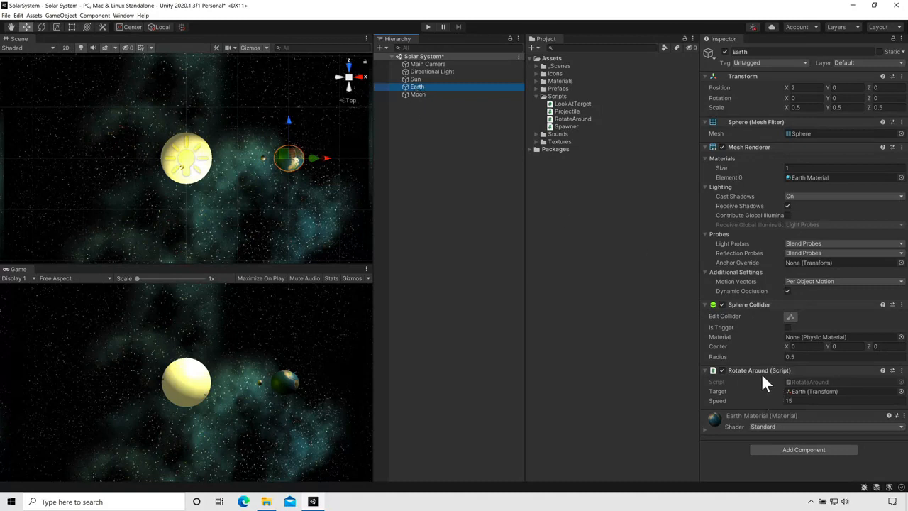
pyautogui.click(797, 401)
pyautogui.write('15')
pyautogui.moveTo(778, 400)
pyautogui.click(794, 454)
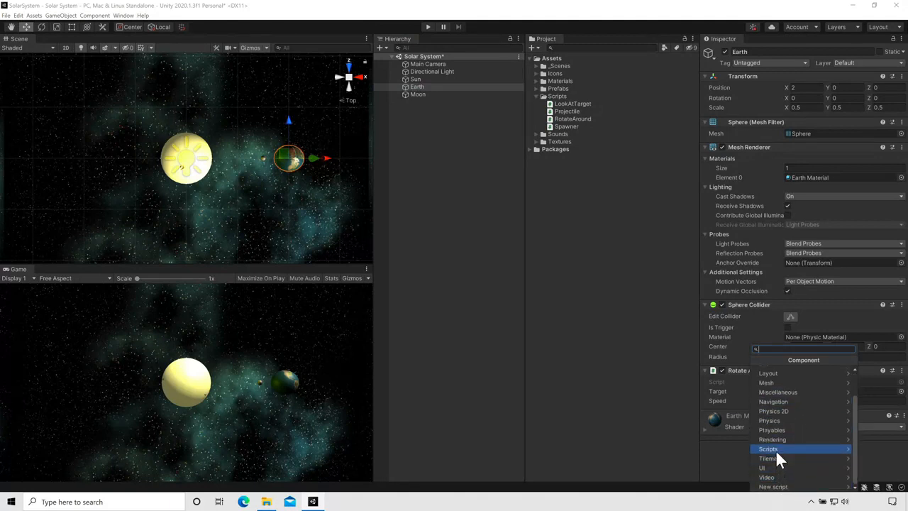
pyautogui.click(775, 452)
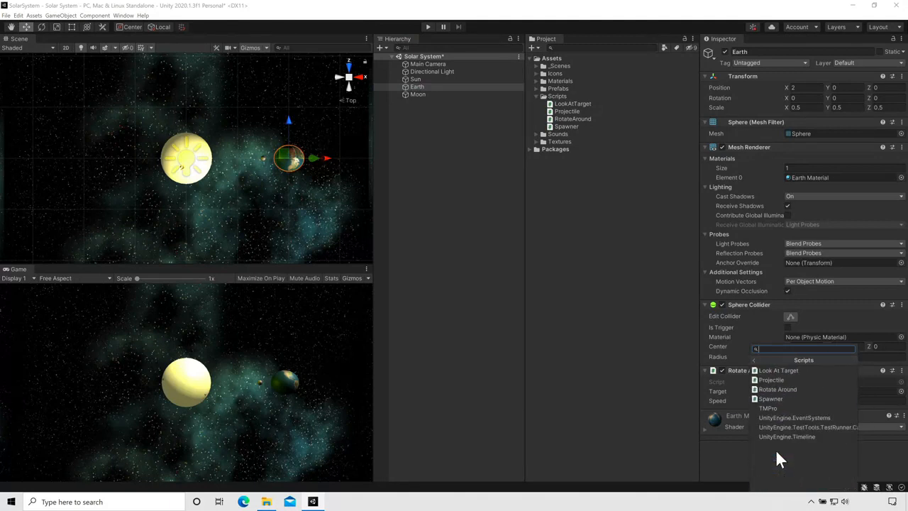
pyautogui.click(772, 389)
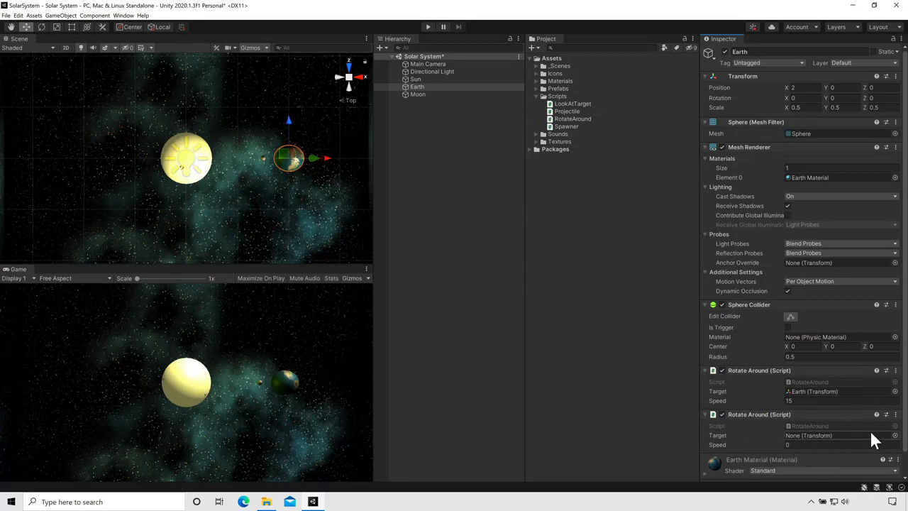
# Set the target of Earth's second Rotate Around component to Sun and its speed to 10, and play-test the scene
pyautogui.click(895, 434)
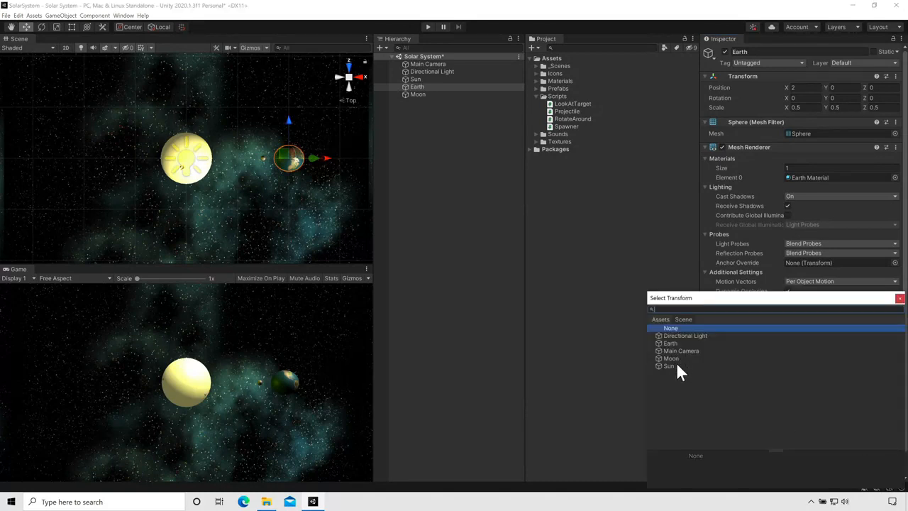
pyautogui.click(671, 366)
pyautogui.click(899, 298)
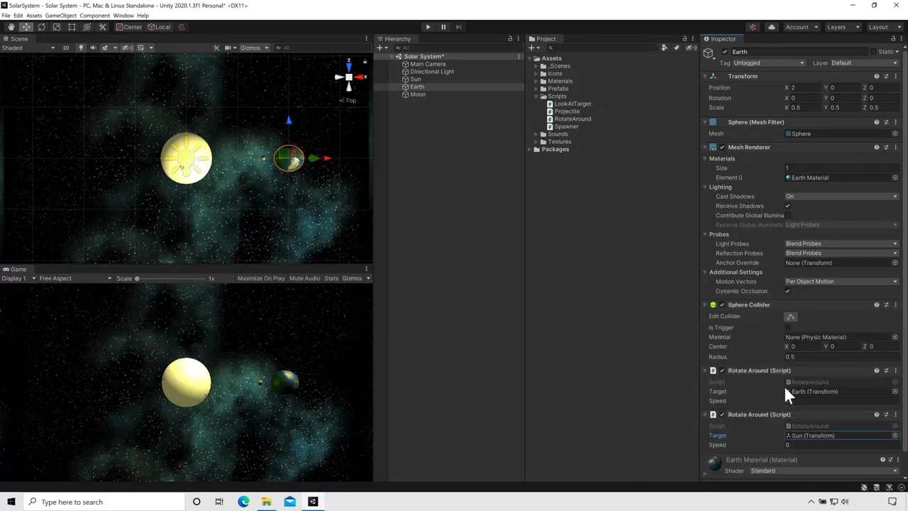
pyautogui.click(813, 444)
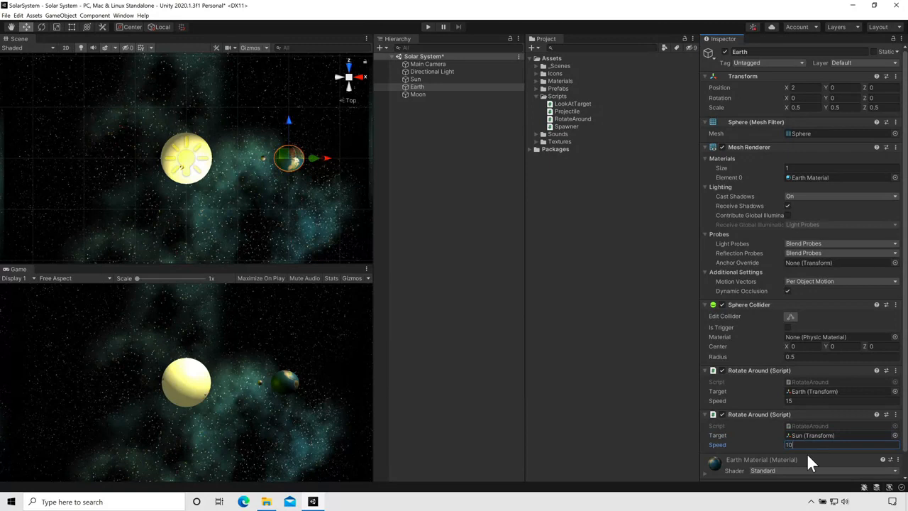
pyautogui.click(428, 27)
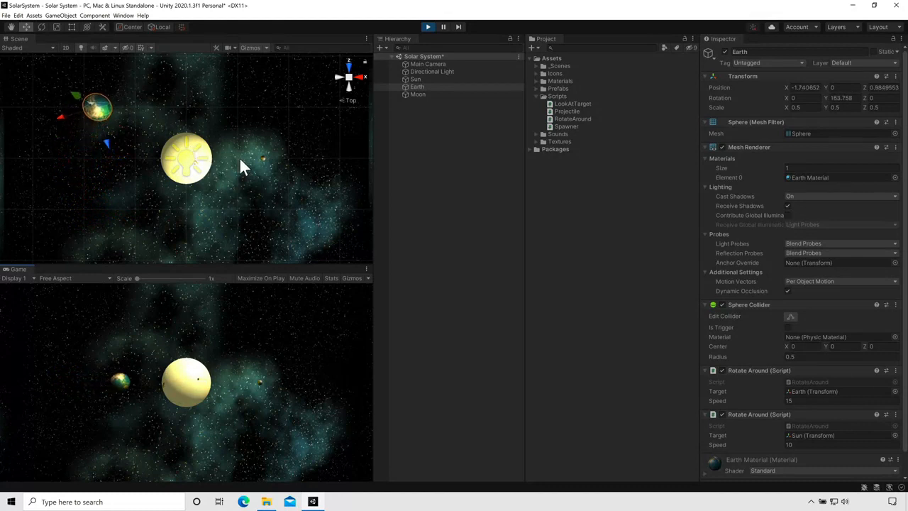
pyautogui.click(429, 27)
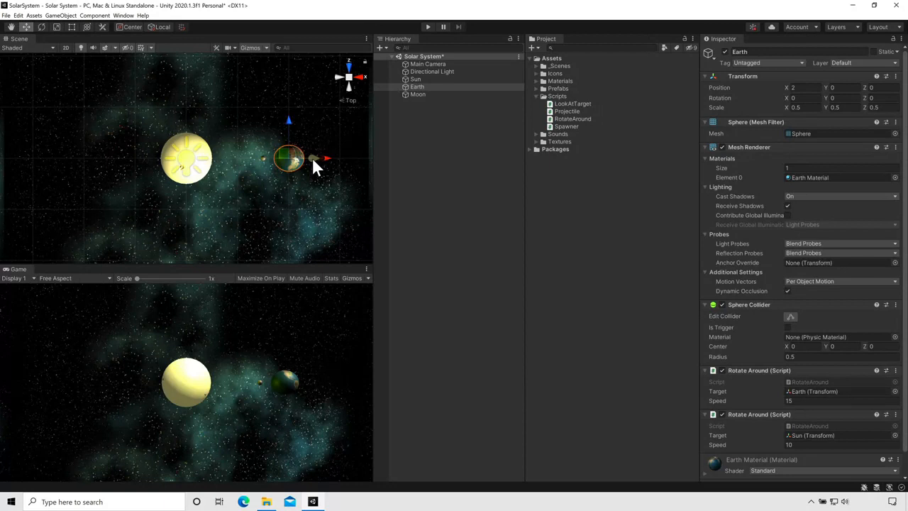
# Make Moon a child of Earth and add a second Rotate Around script component to Moon
pyautogui.click(412, 95)
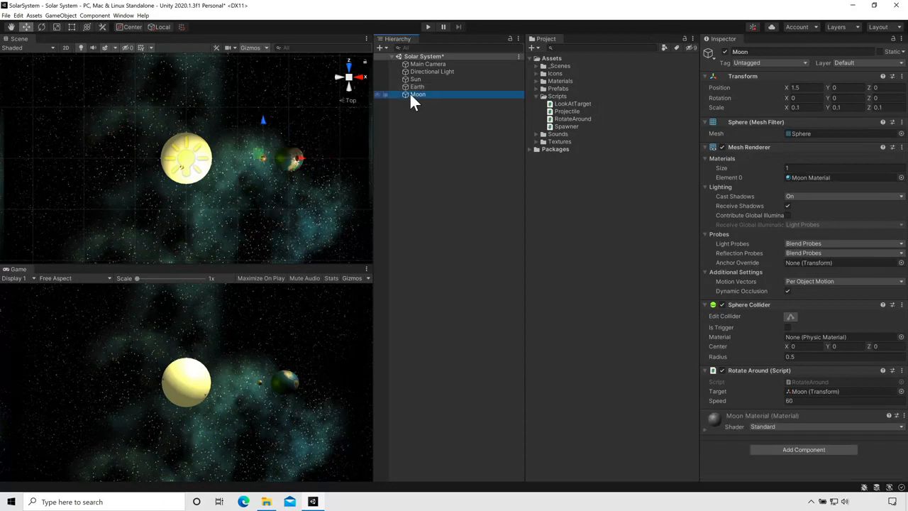
pyautogui.moveTo(410, 95); pyautogui.dragTo(418, 86)
pyautogui.click(785, 447)
pyautogui.scroll(-3, 763, 440)
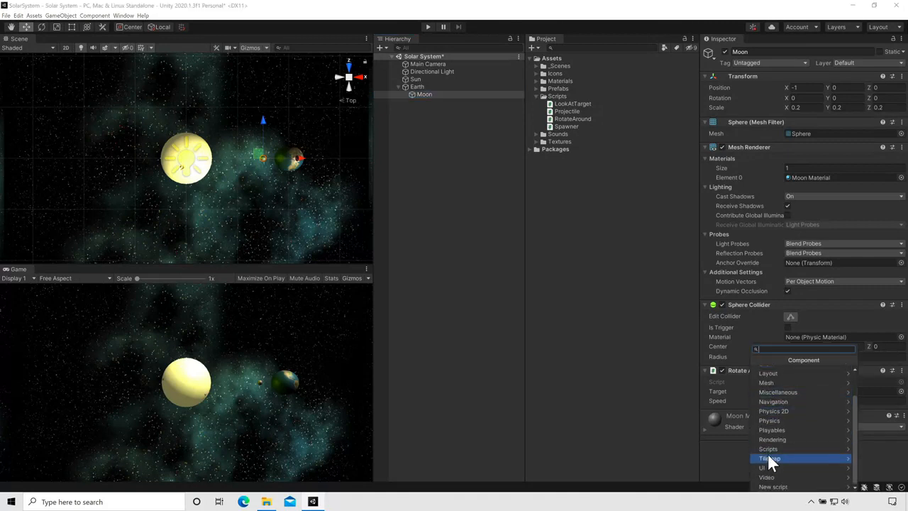
pyautogui.click(769, 447)
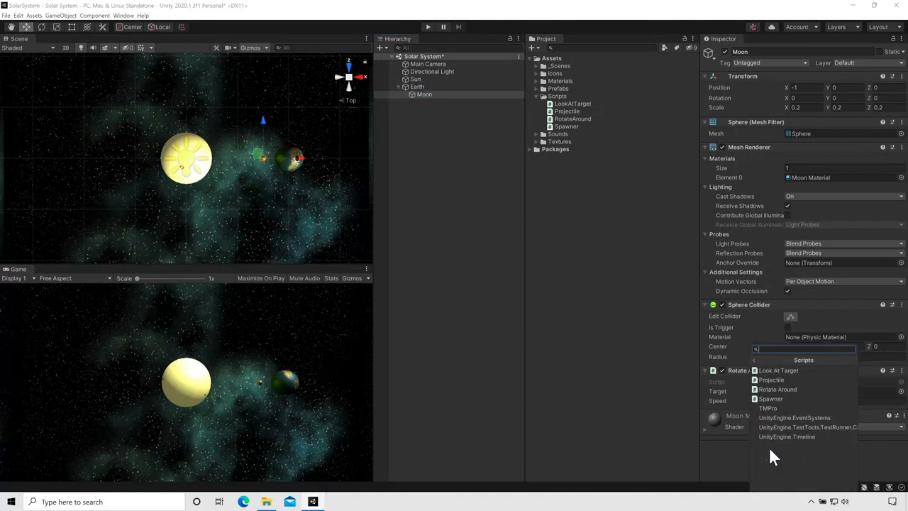
pyautogui.click(779, 386)
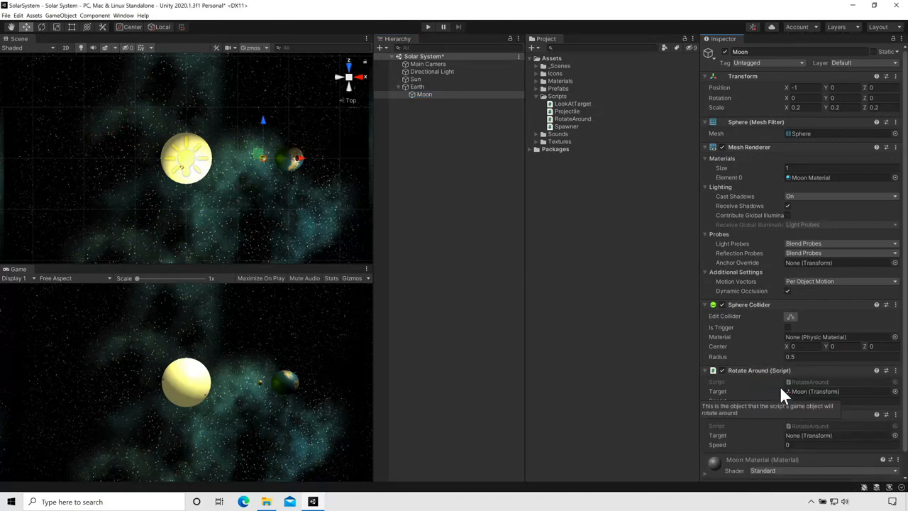
# Set the target of Moon's second Rotate Around component to Earth and its speed to -10, and start a play-test
pyautogui.click(895, 435)
pyautogui.click(681, 344)
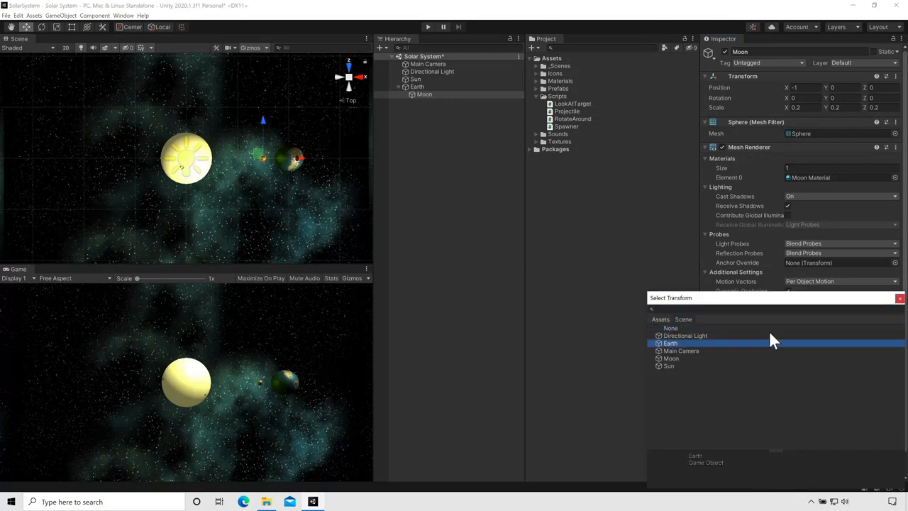
pyautogui.click(899, 299)
pyautogui.click(809, 445)
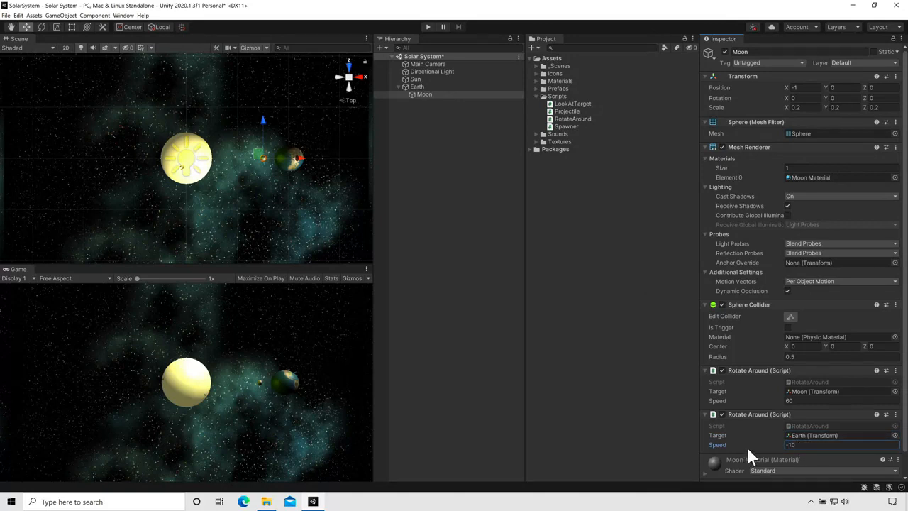
pyautogui.click(427, 29)
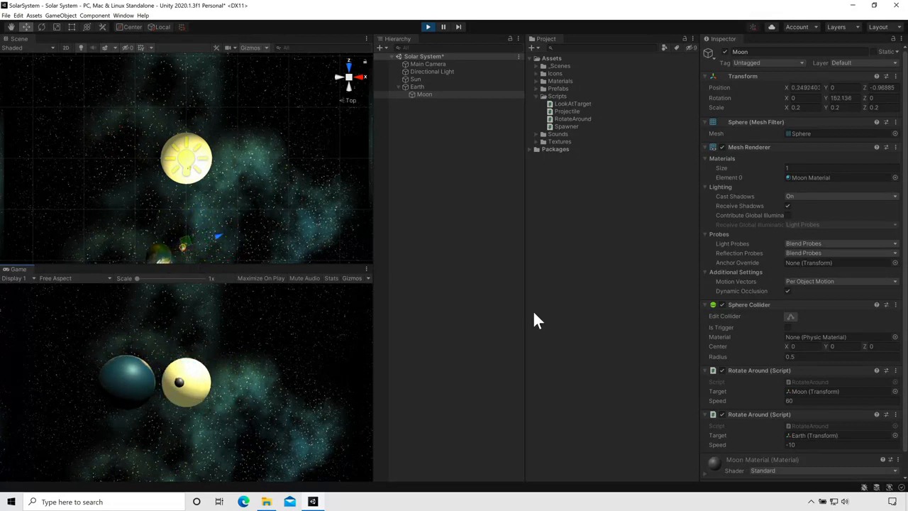
# Try speeds of -100 and 50 on Moon's second Rotate Around component during the play-test, and stop it
pyautogui.click(800, 444)
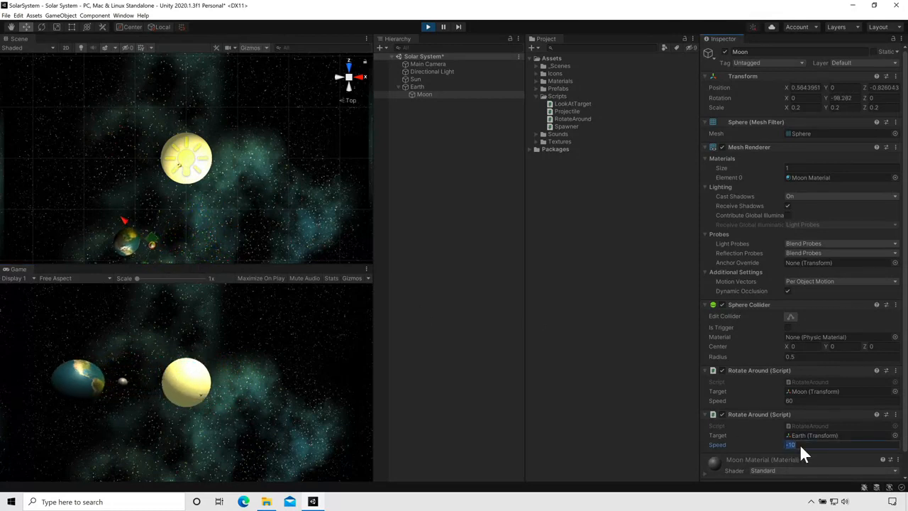
pyautogui.write('-100')
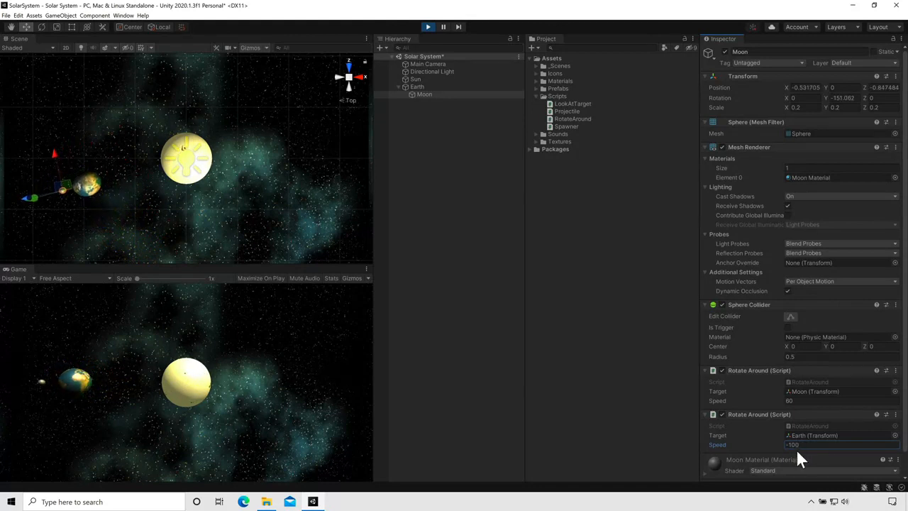
pyautogui.click(809, 448)
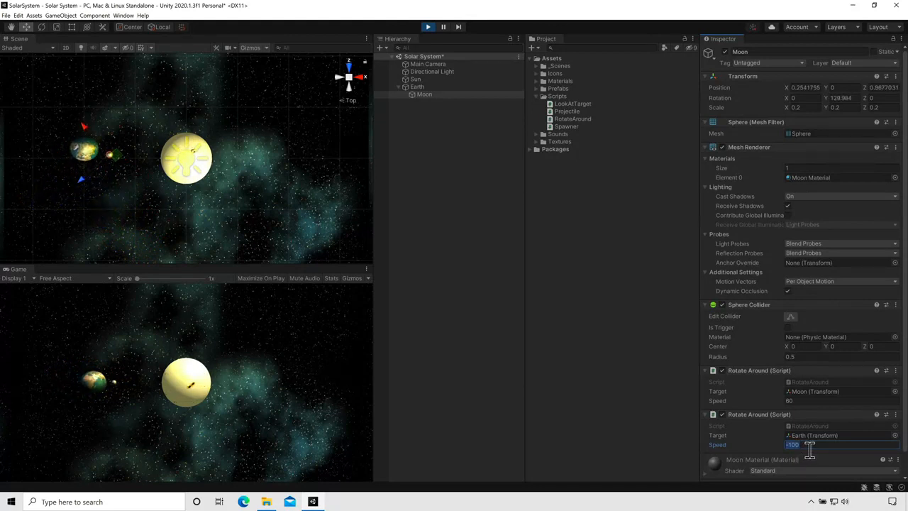
pyautogui.write('50')
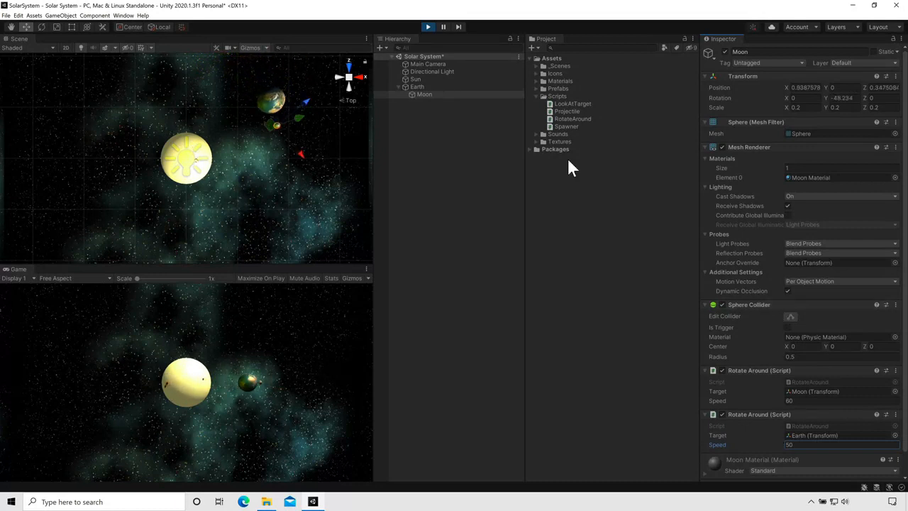
pyautogui.click(429, 27)
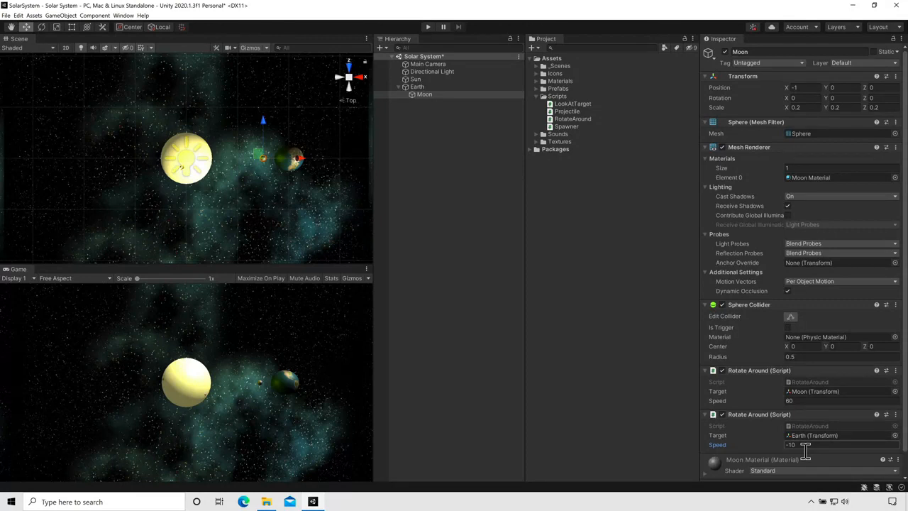
# Set the speed of Moon's second Rotate Around component to 10 and save the scene
pyautogui.click(807, 446)
pyautogui.hotkey('ctrl', 's')
pyautogui.click(7, 15)
pyautogui.click(15, 47)
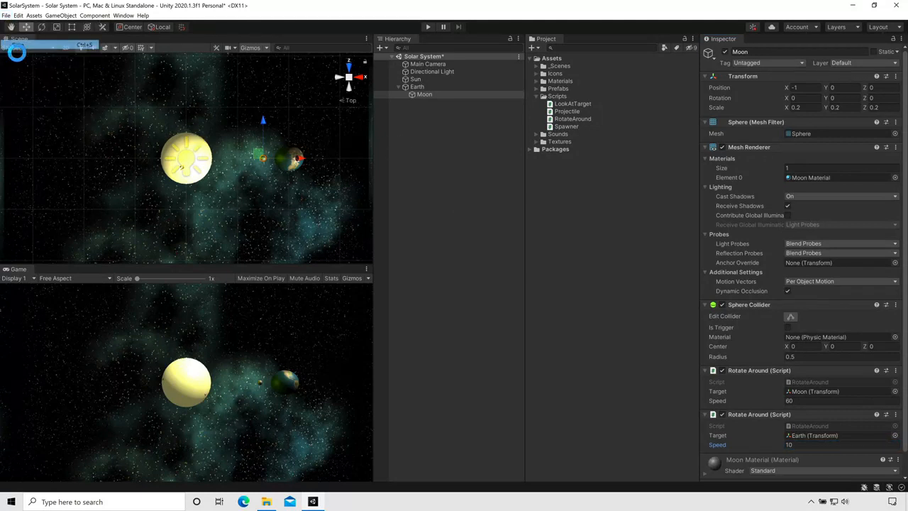